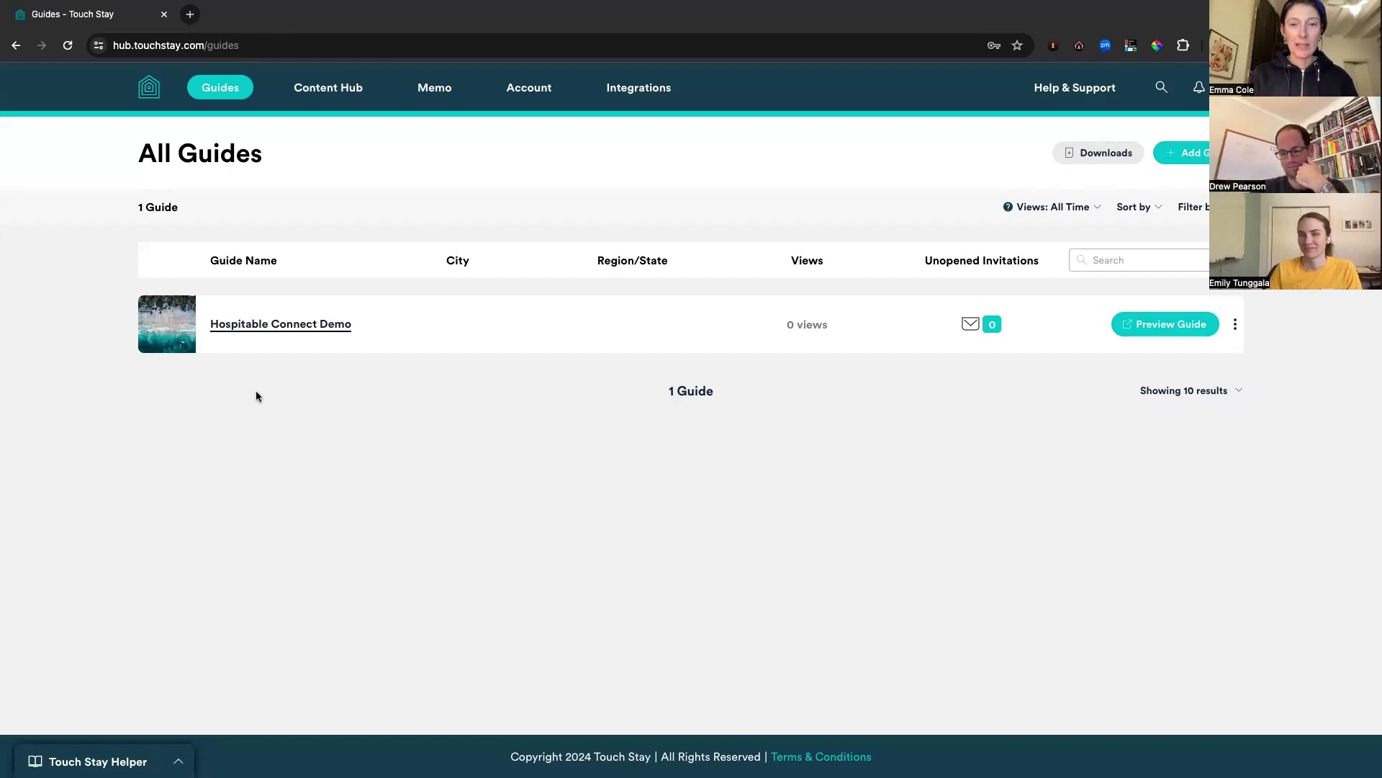
Open the Integrations page listing partner services such as Airbnb, Anytime, Avantio and Escapia
left_click(639, 90)
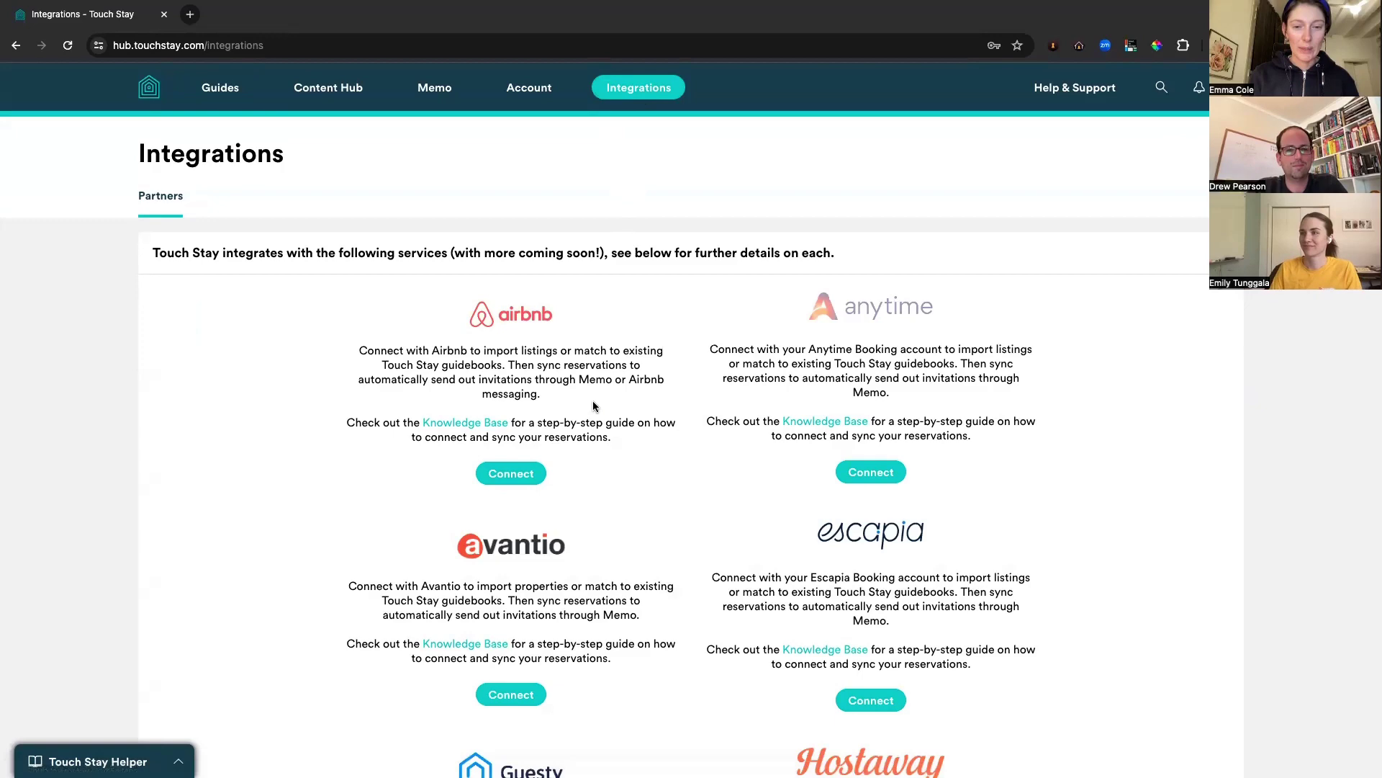
Start the Airbnb connection from its card to show the Hospitable Connect dialog
left_click(532, 477)
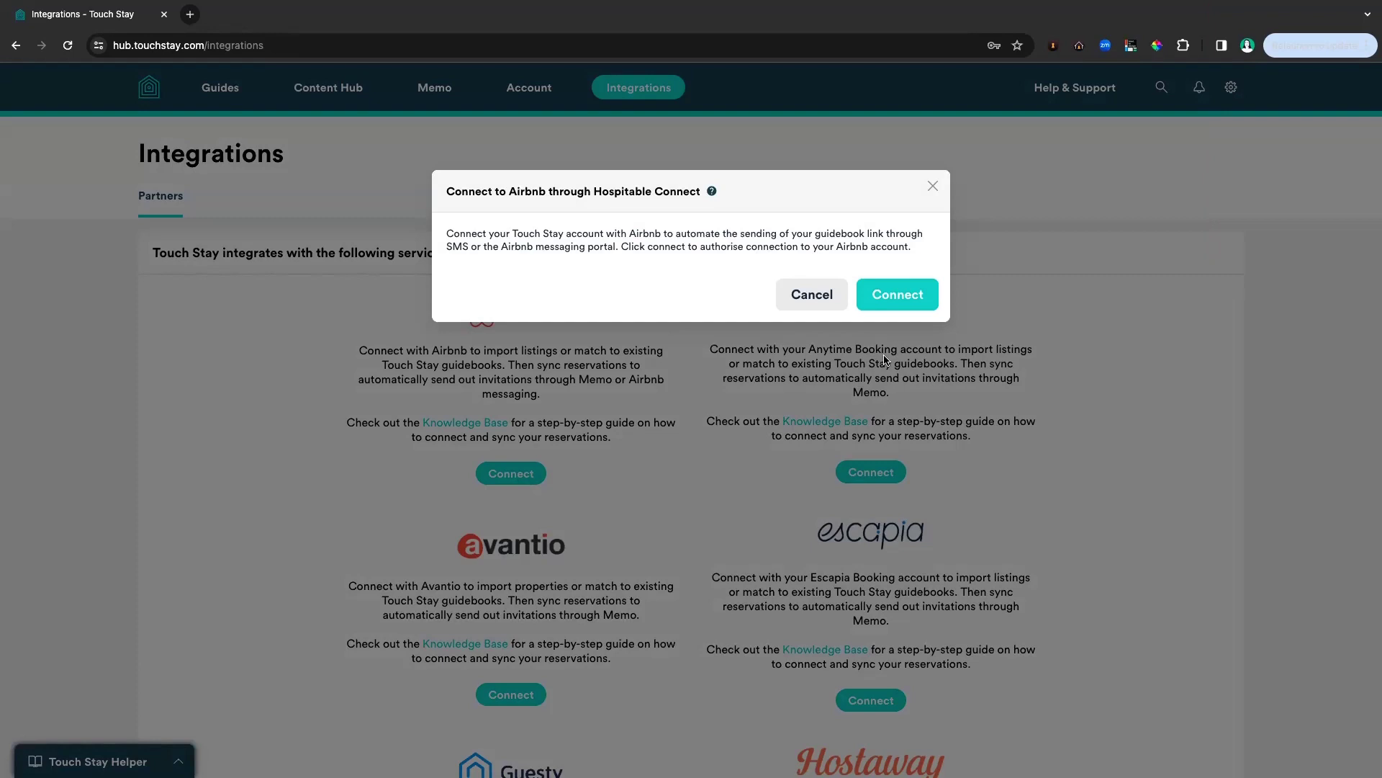
Authorise Airbnb in Hospitable Connect and share both imported listings with Touch Stay
left_click(908, 298)
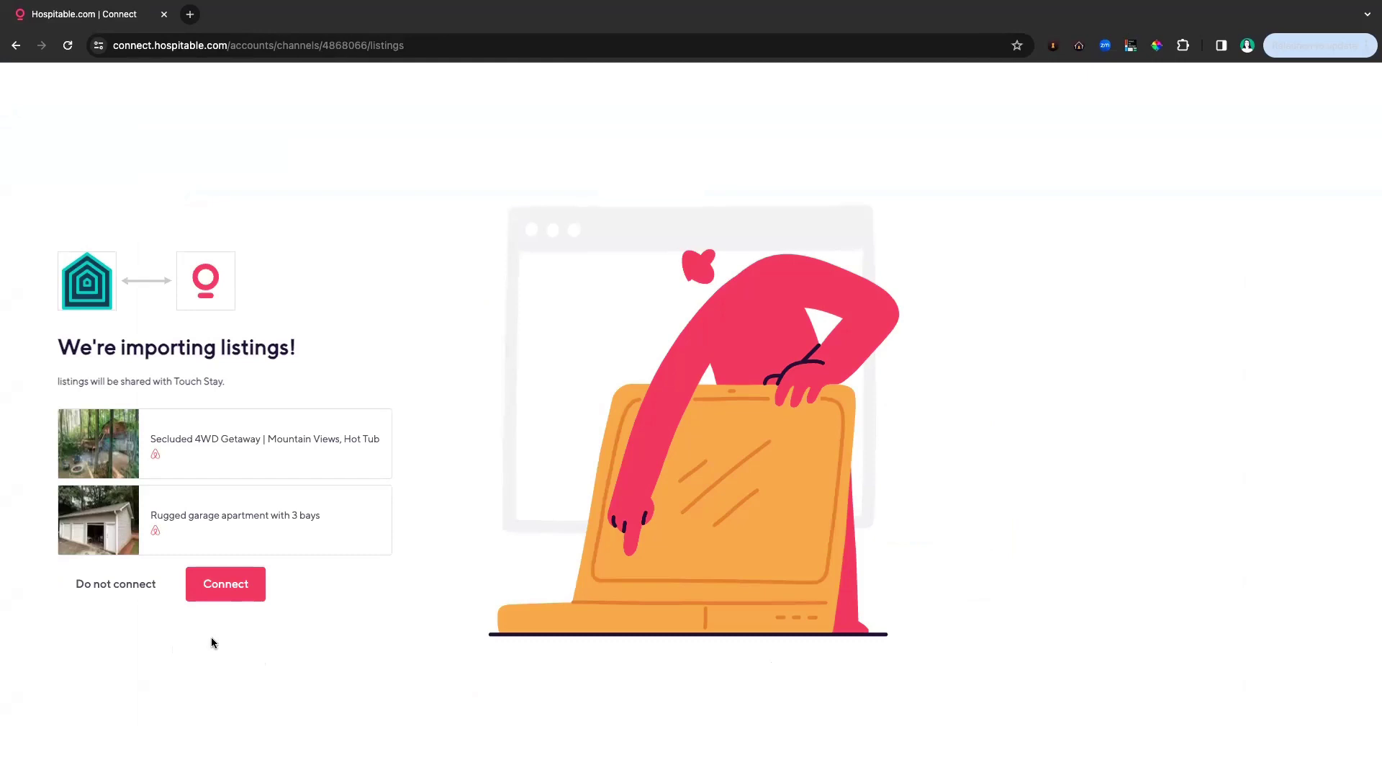
left_click(224, 590)
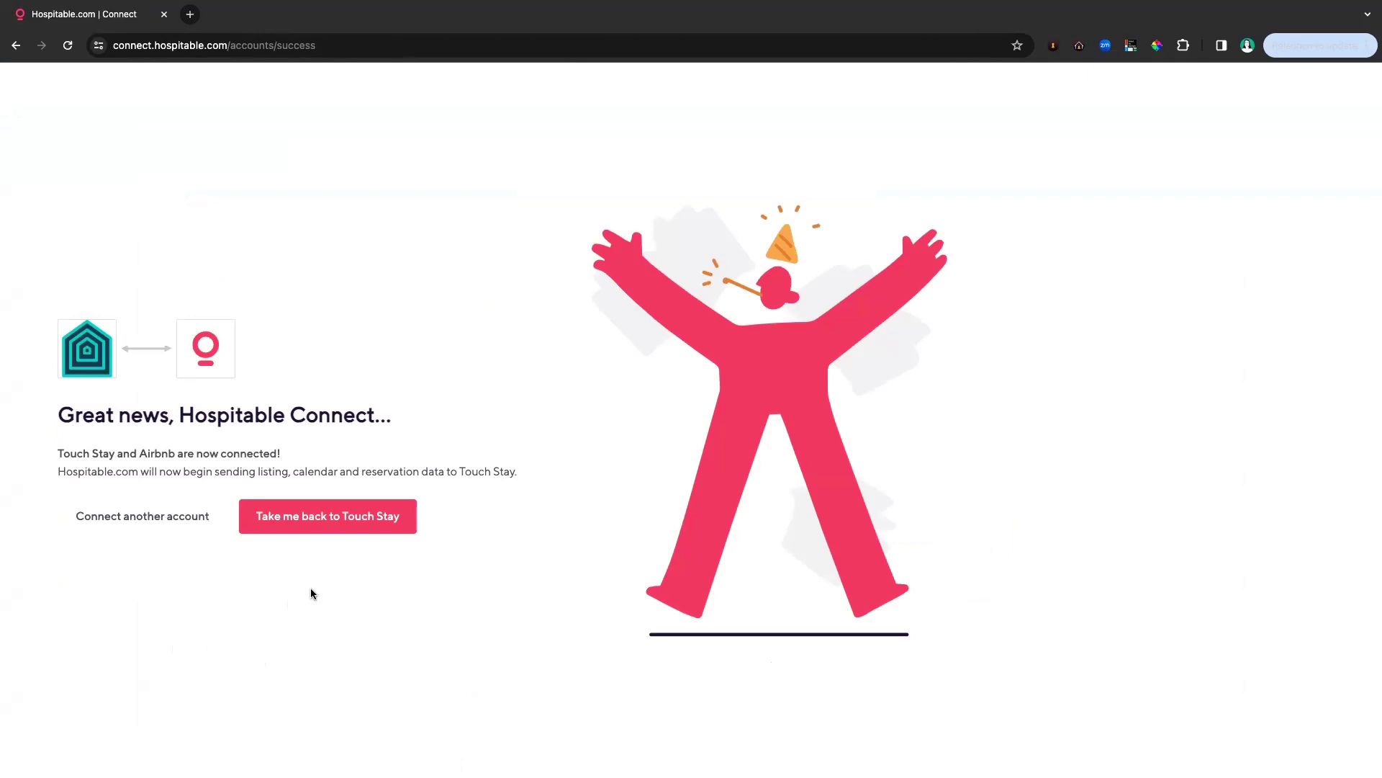
Back in Touch Stay, pair Hospitable Connect Demo with an Airbnb listing and match both guides
left_click(325, 523)
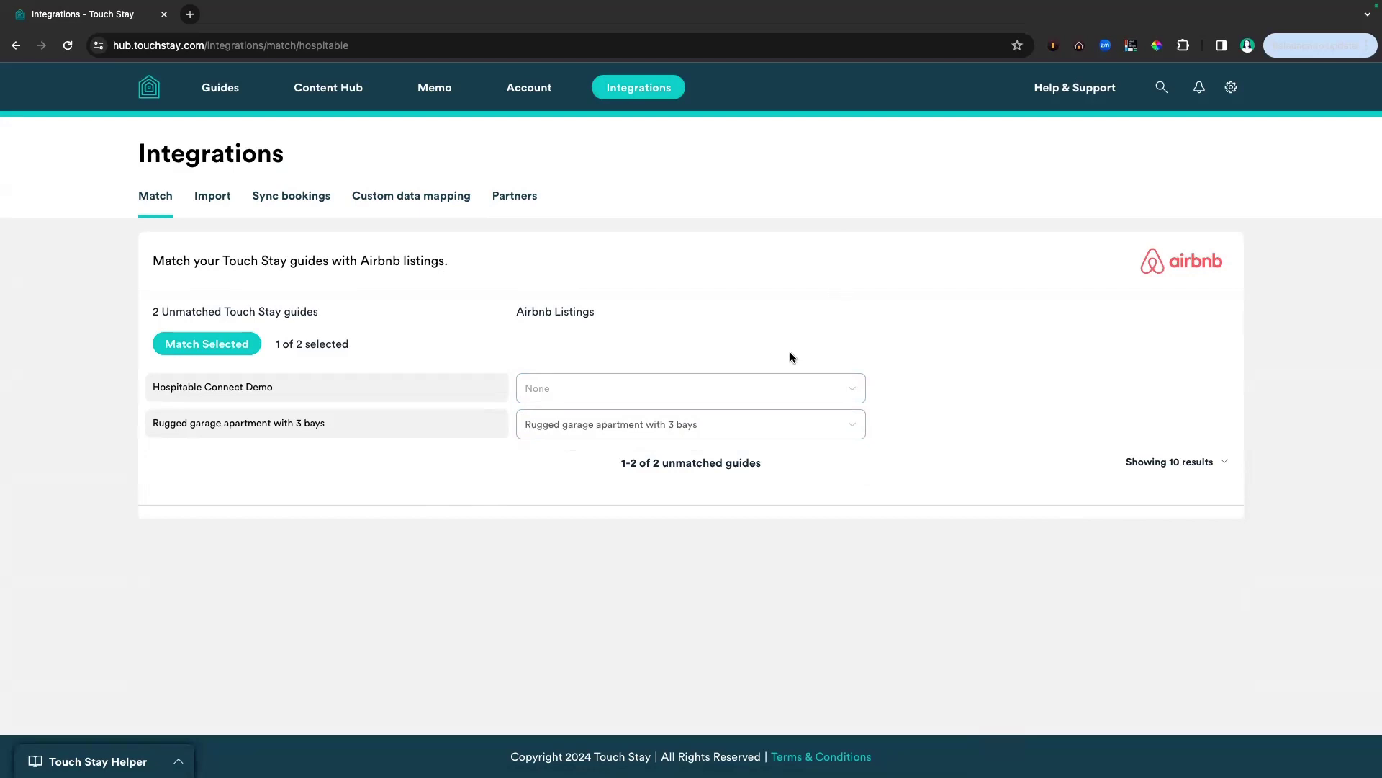
left_click(776, 389)
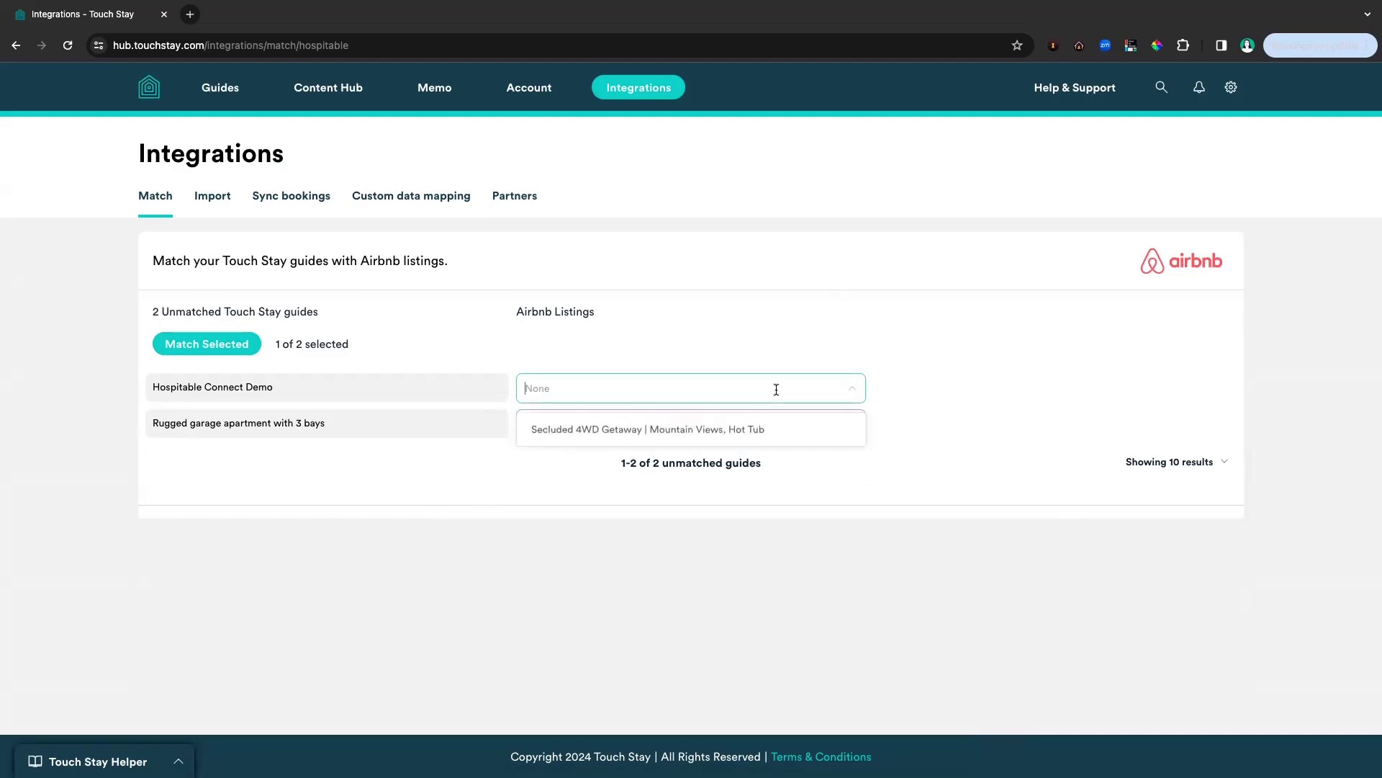
left_click(707, 430)
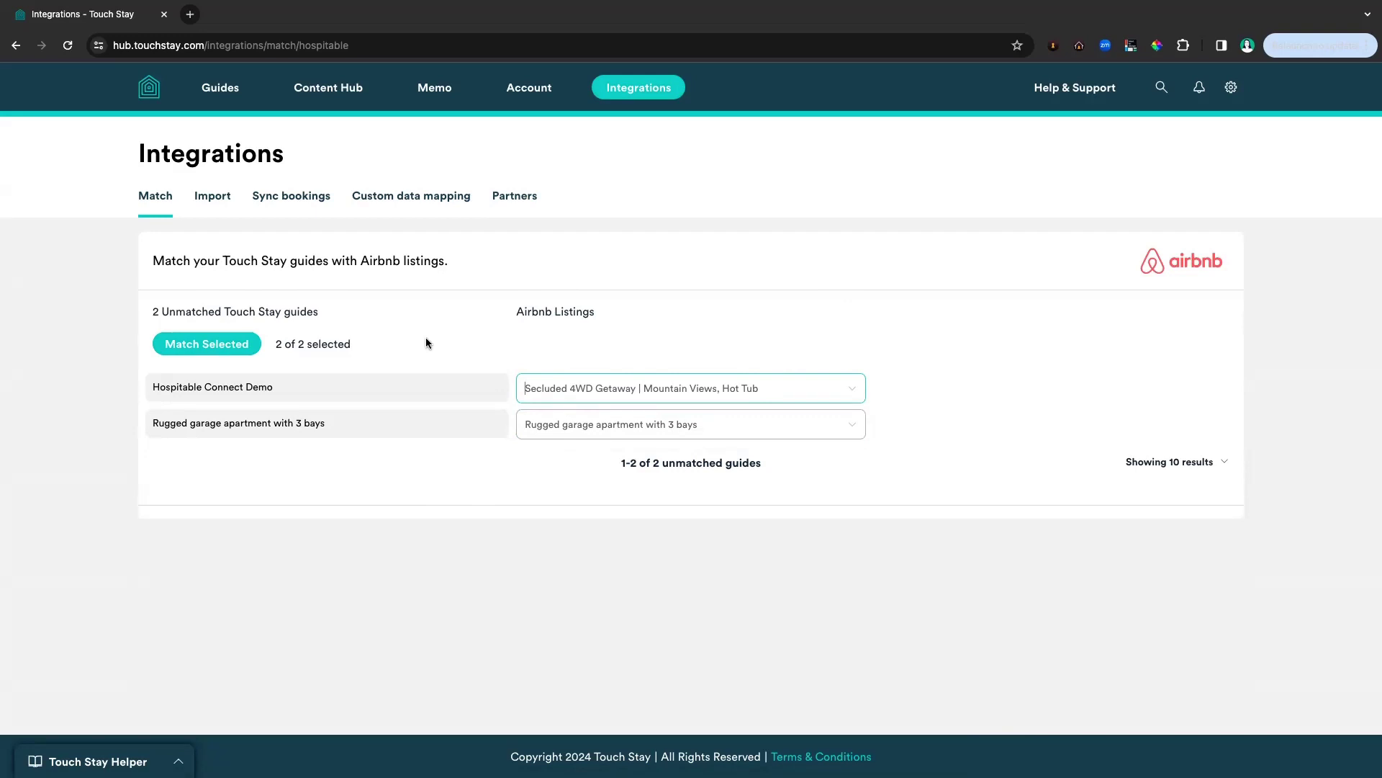
left_click(241, 351)
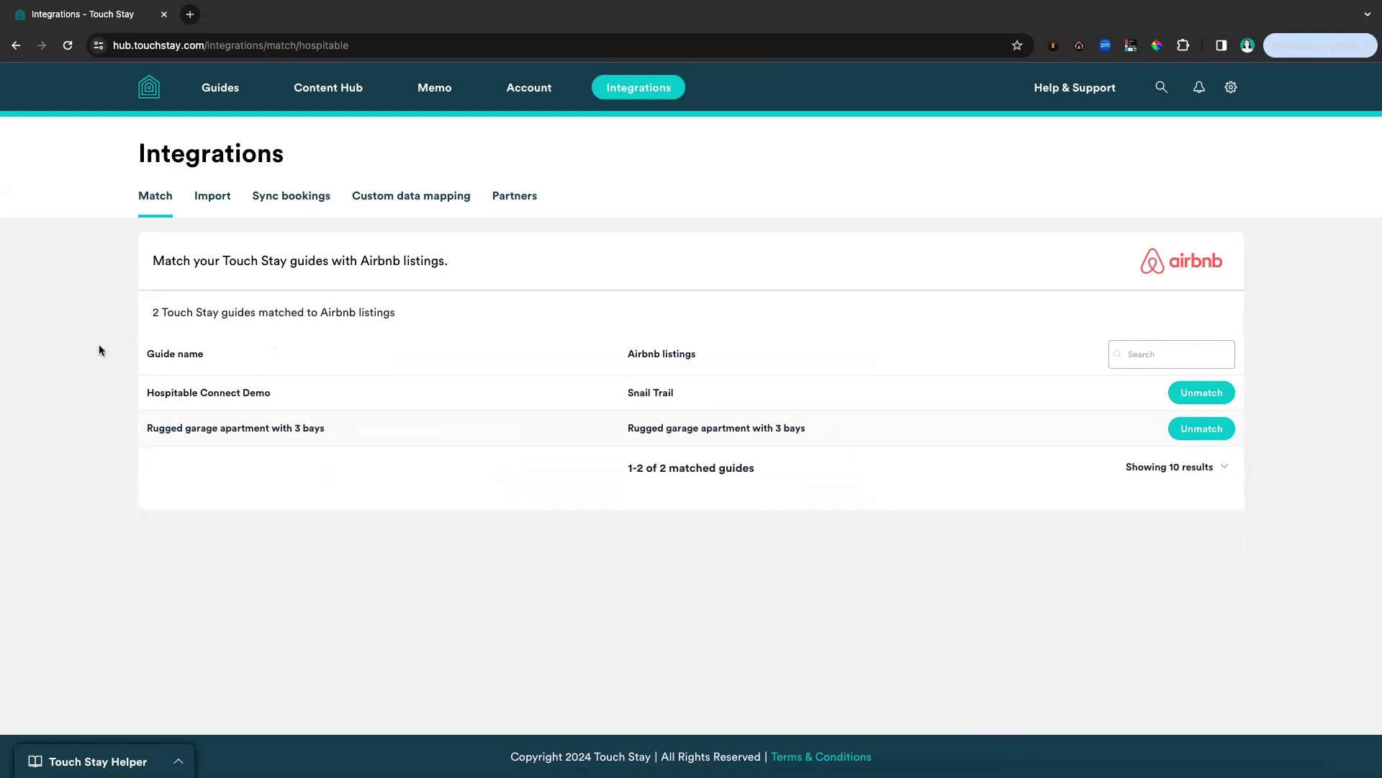
View the Airbnb Import page, which reports no listings left to import
left_click(213, 201)
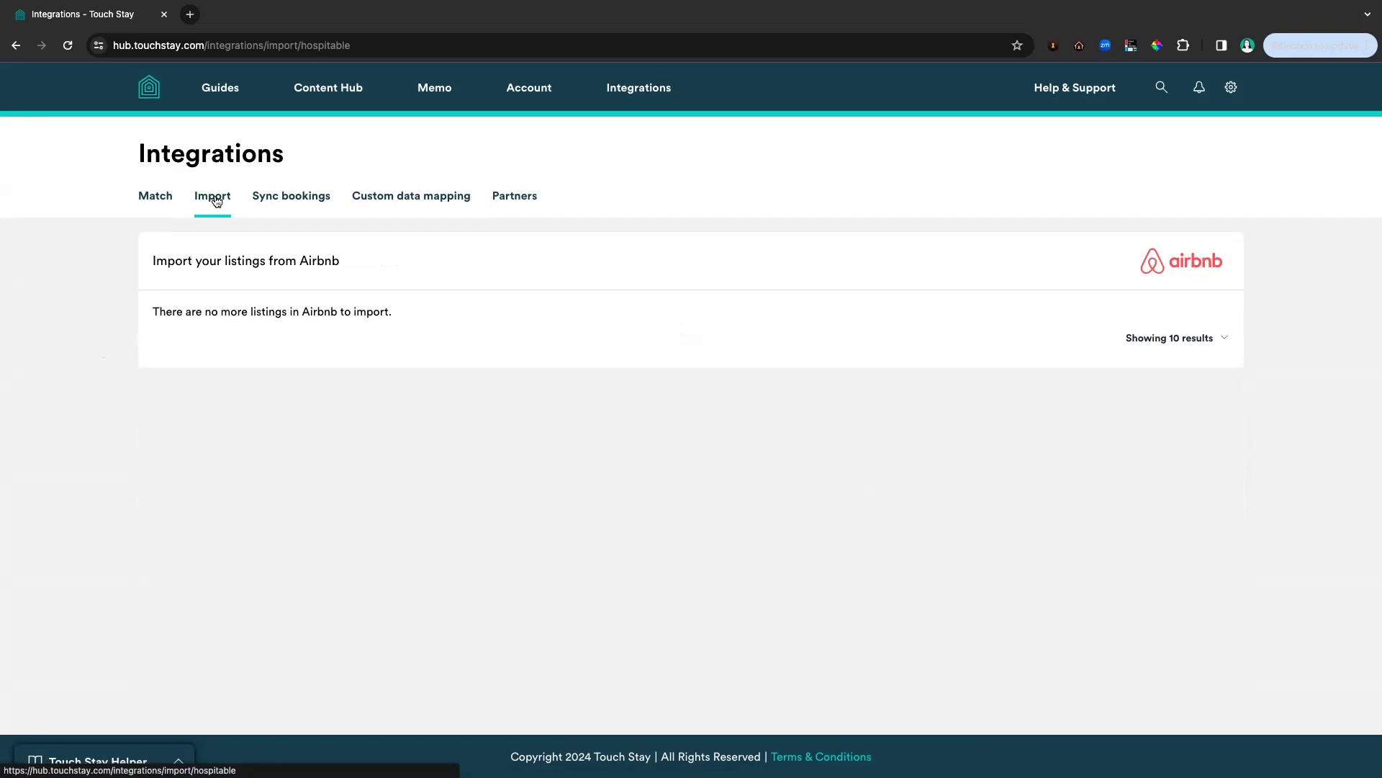
Go to Memo's Message Templates and show the Add Airbnb Template type options
left_click(439, 86)
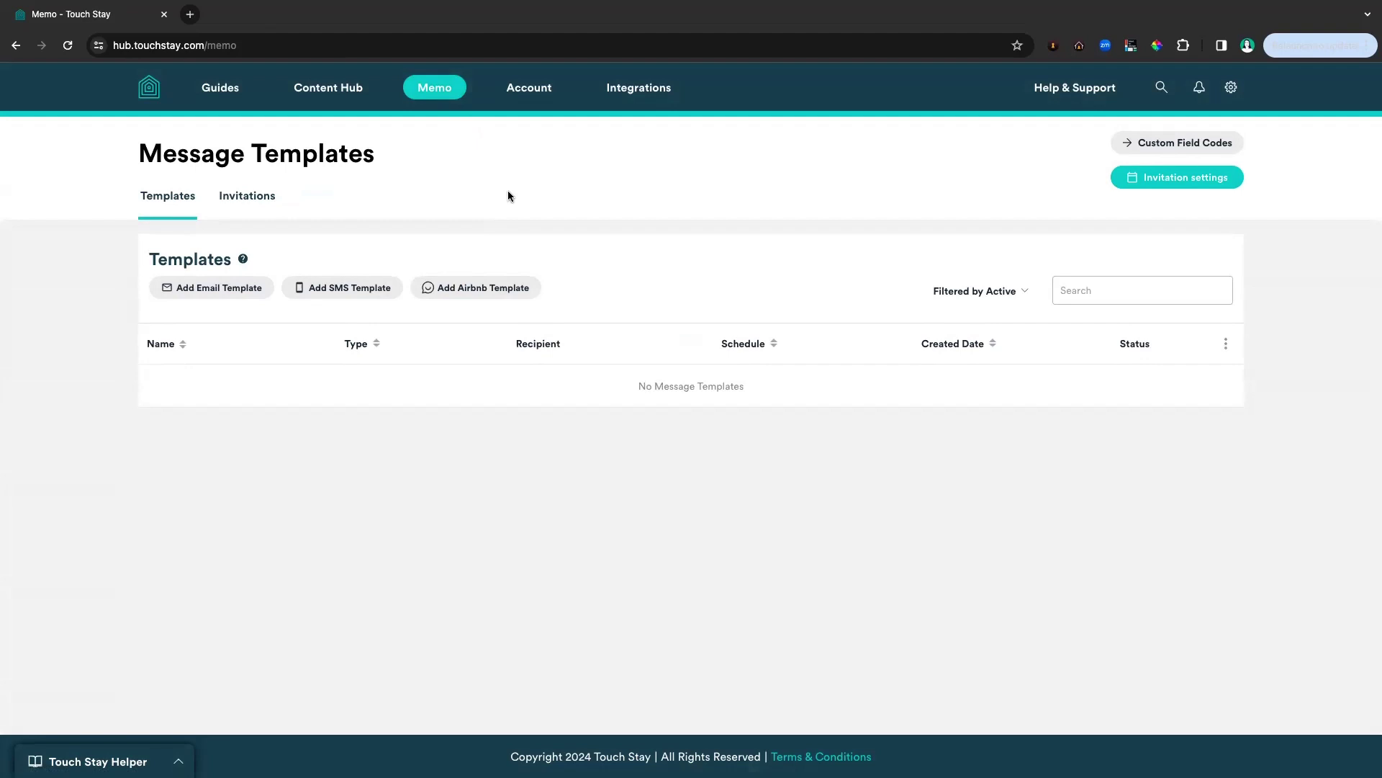
left_click(481, 288)
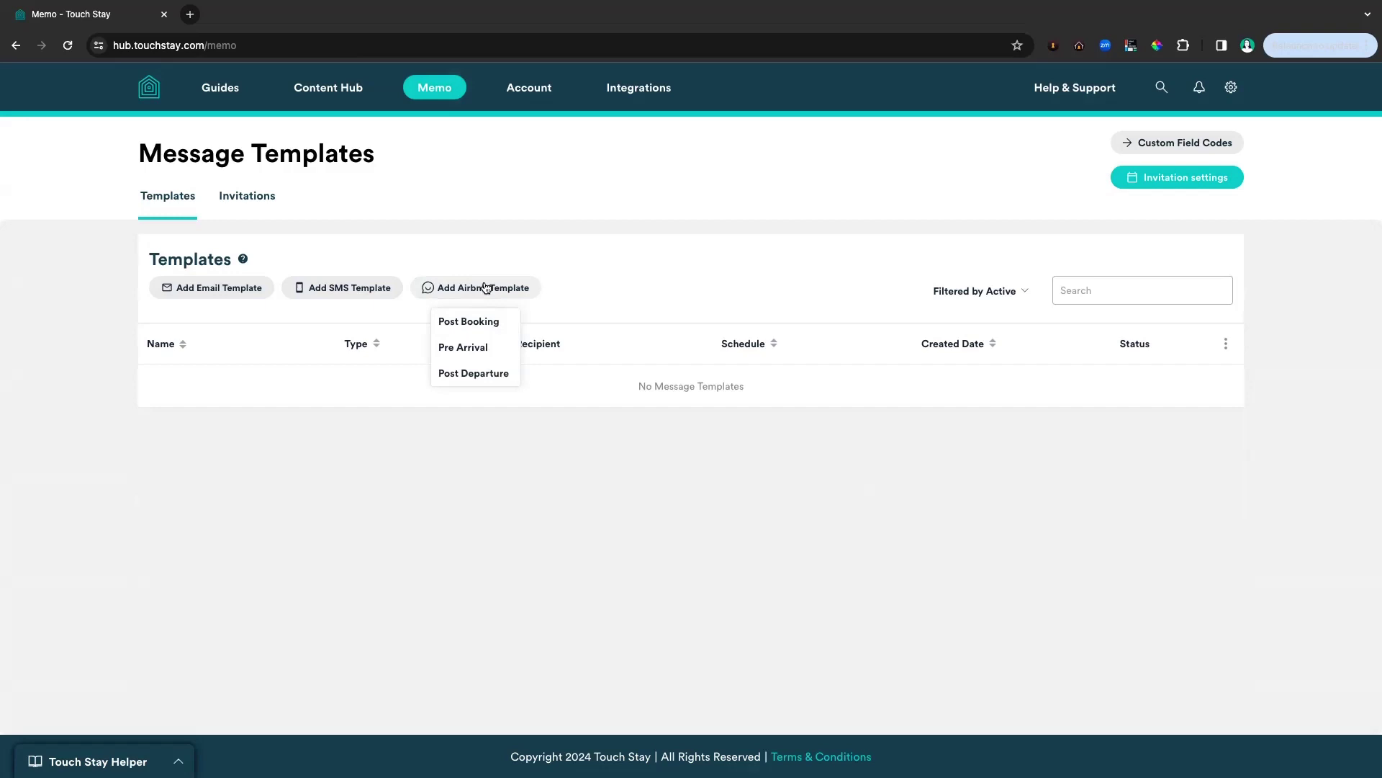
Add a Post Booking Airbnb template sent immediately to the primary guest with the guidebook link
left_click(487, 323)
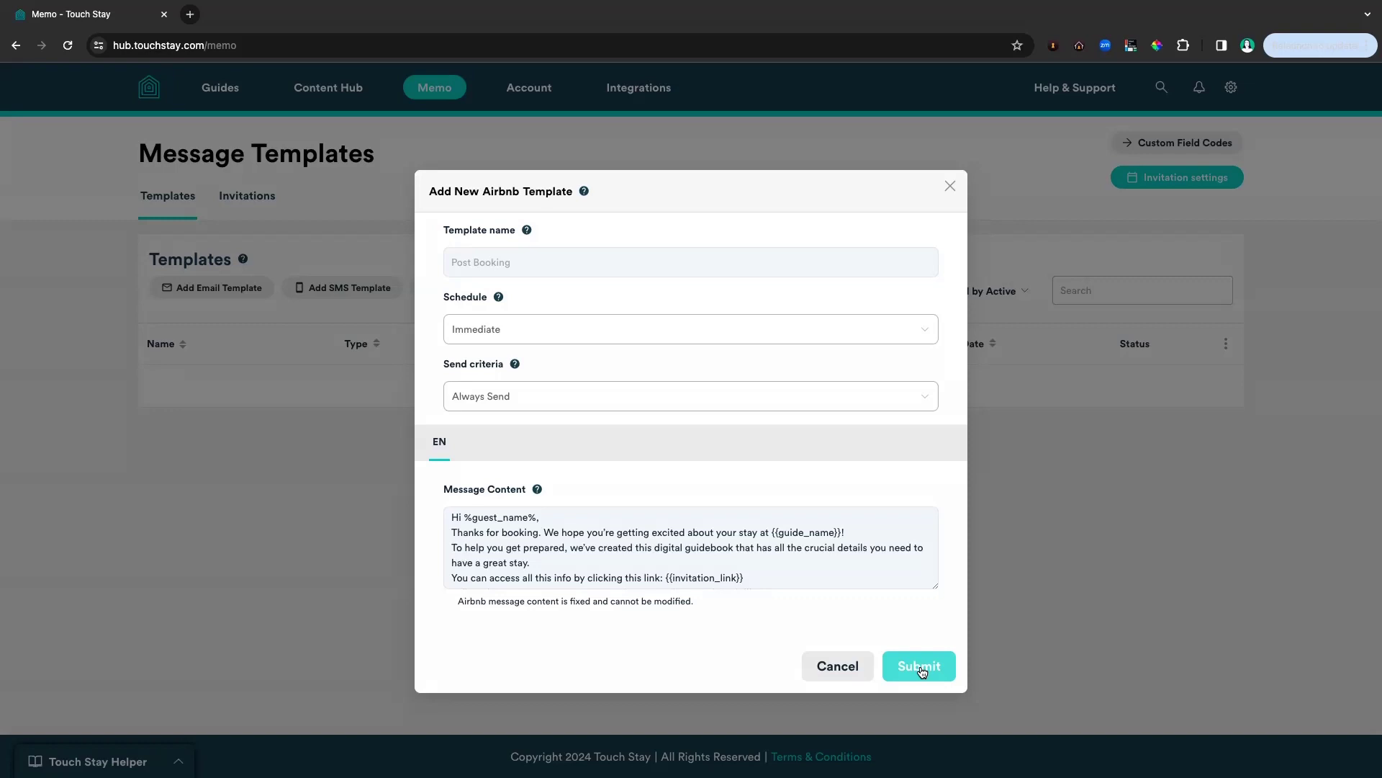
left_click(921, 668)
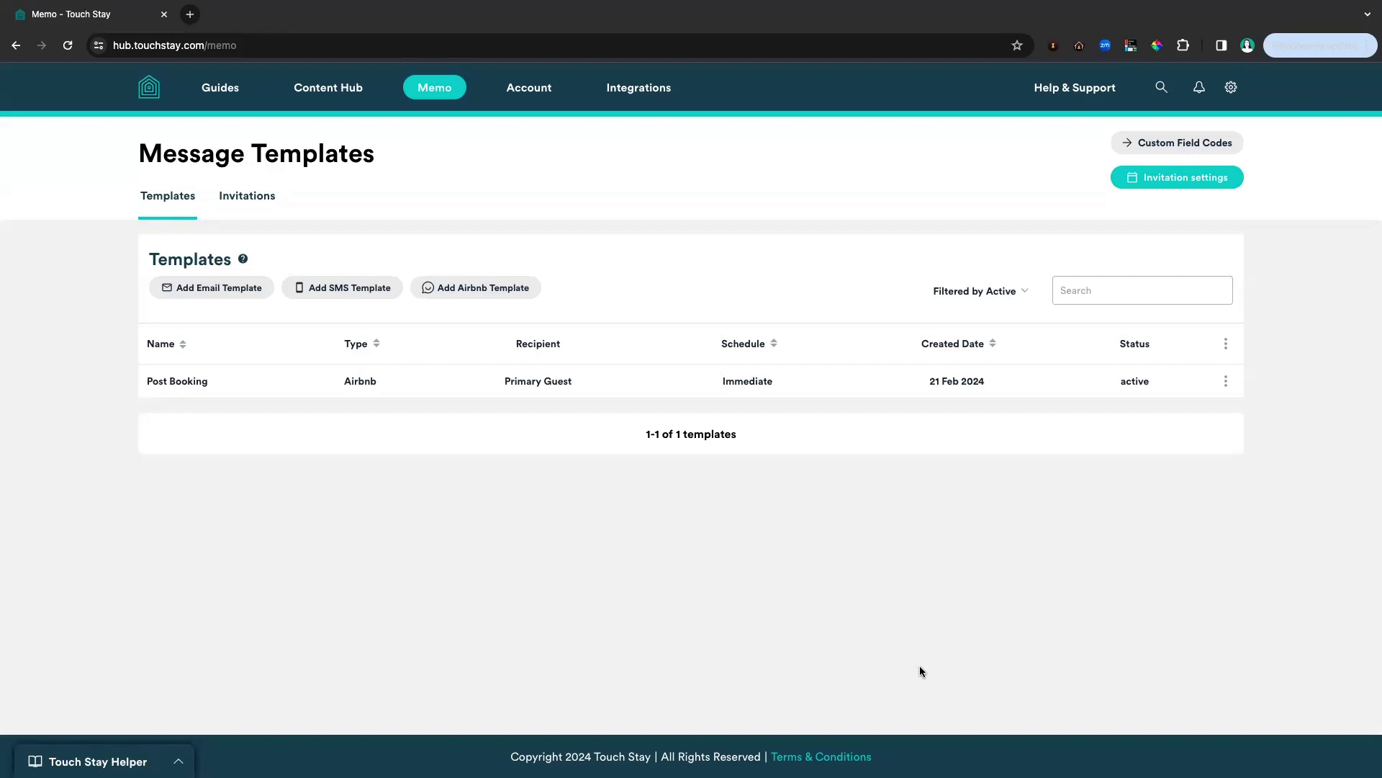
Go back to Integrations, where two guides remain matched to Airbnb listings
left_click(658, 91)
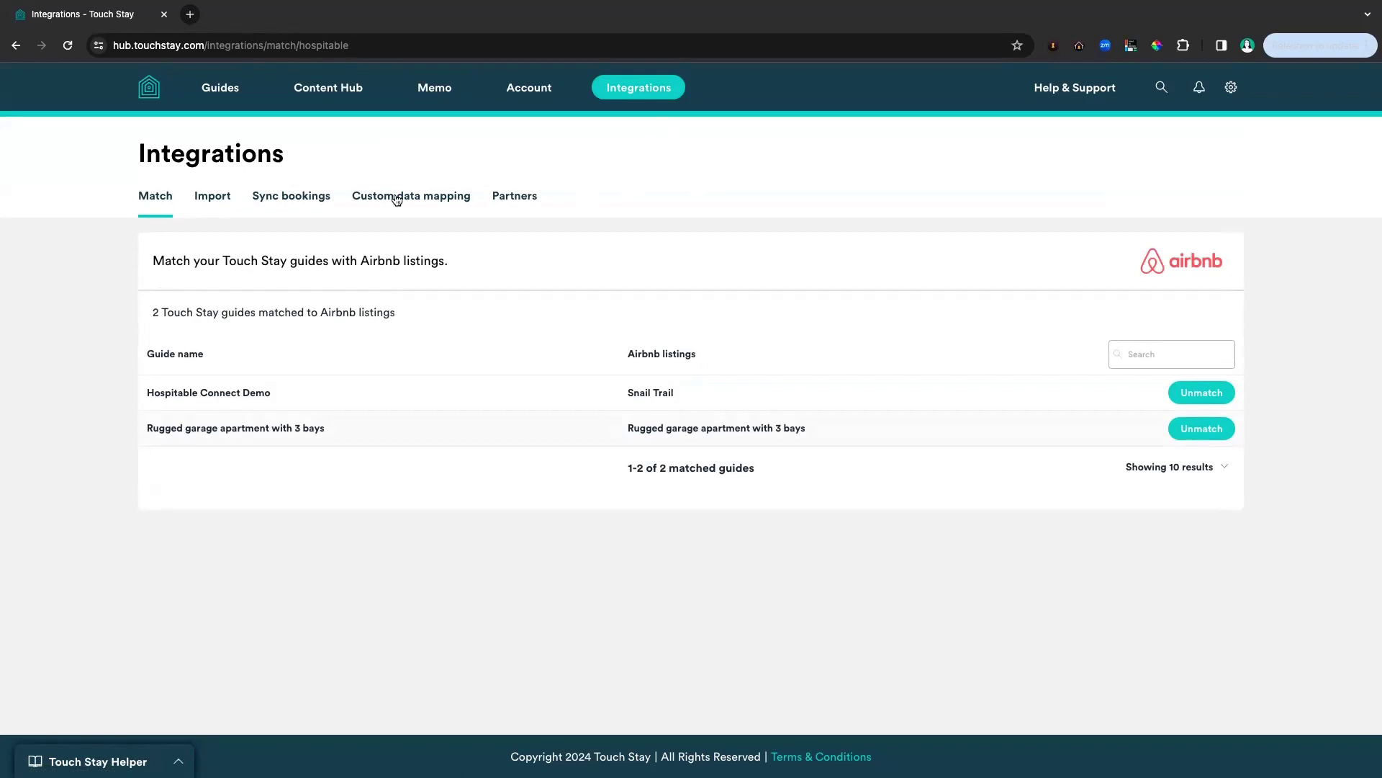
Sync Airbnb bookings for the Hospitable Connect Demo and Rugged garage apartment with 3 bays guides
left_click(304, 196)
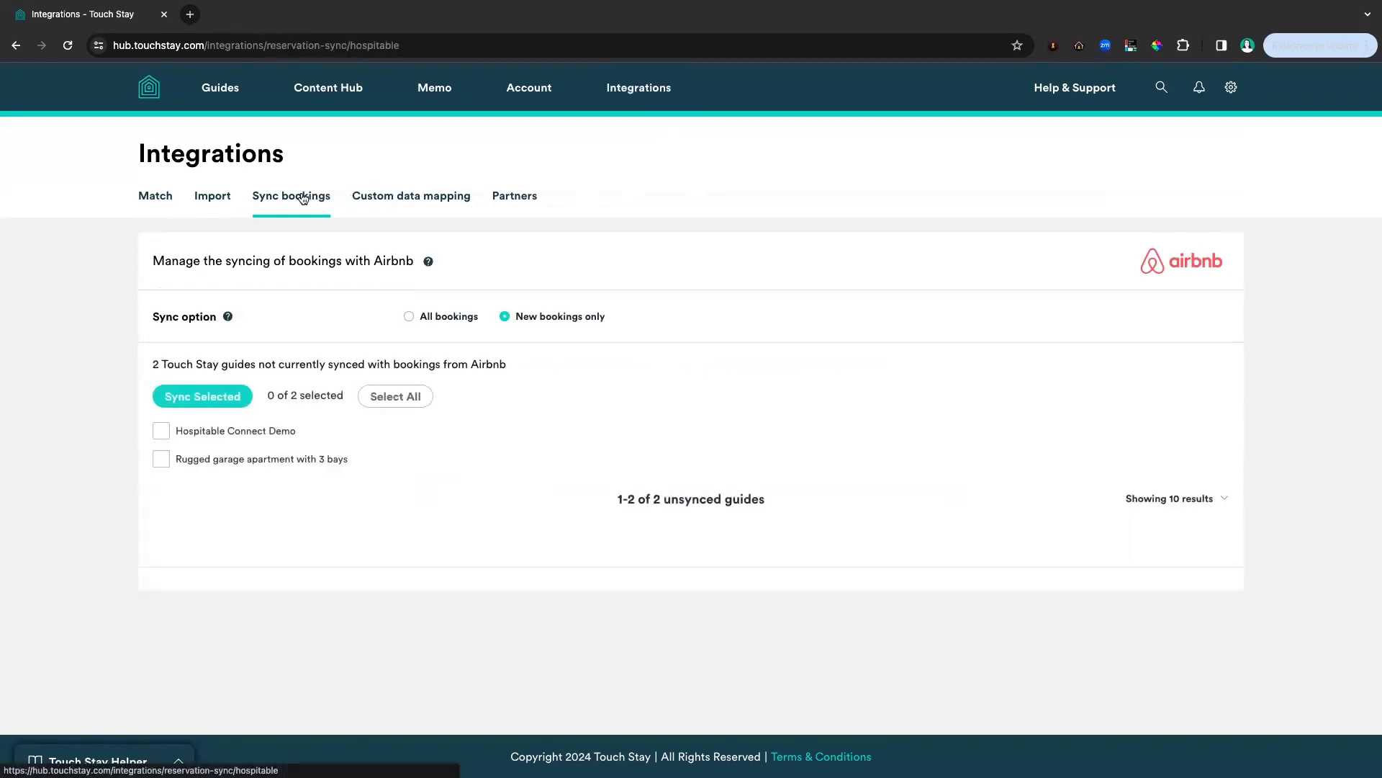
left_click(161, 432)
left_click(161, 461)
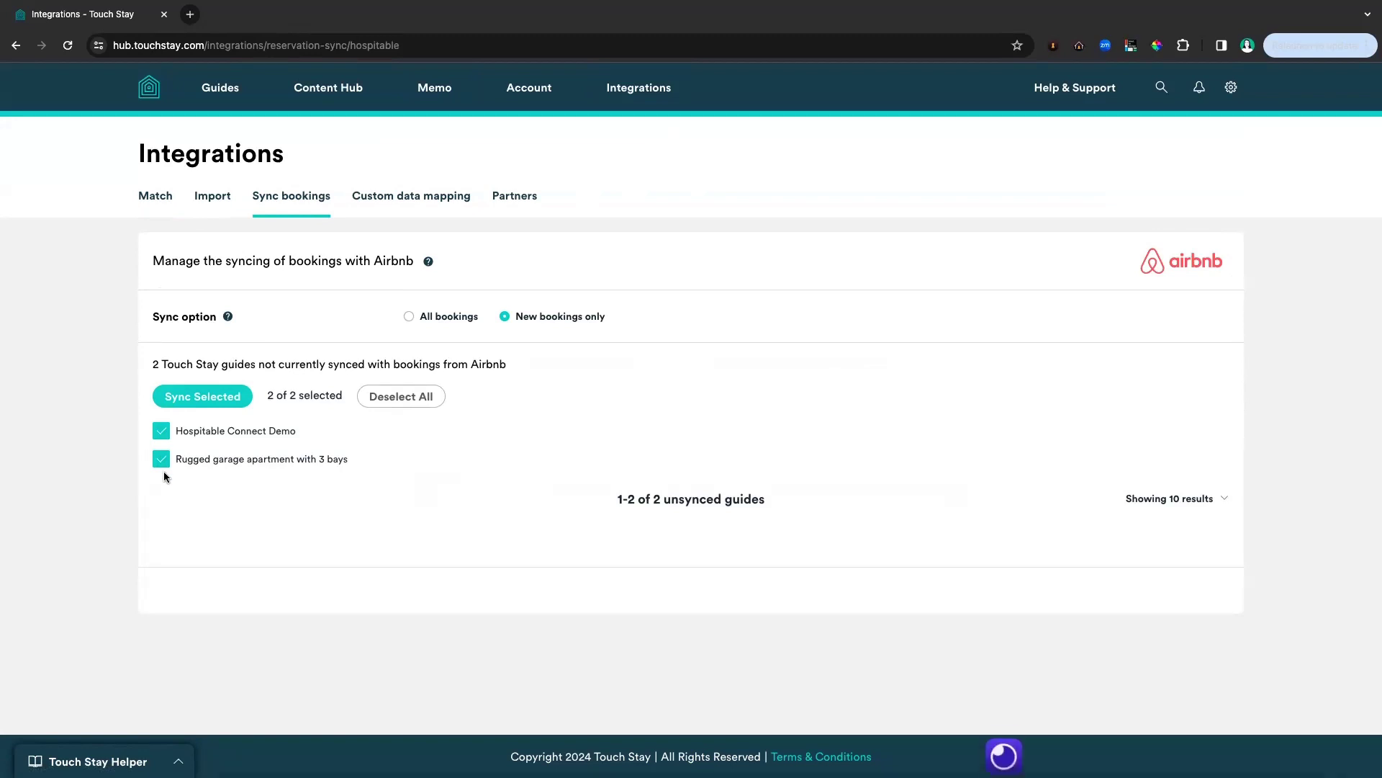
left_click(211, 398)
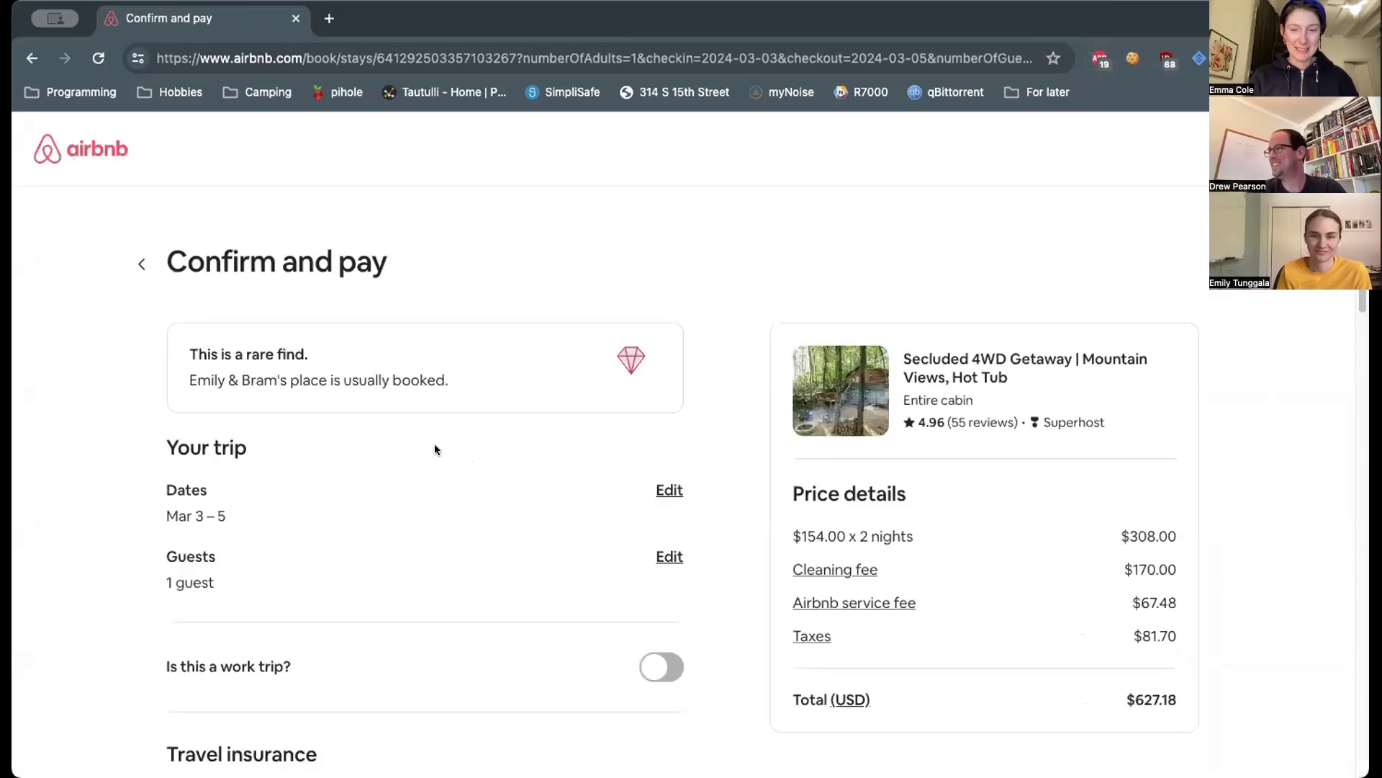
Message the host 'Test!' and confirm the Mar 3–5 Secluded 4WD Getaway booking for $627.18
scroll(443, 346, "down", 3)
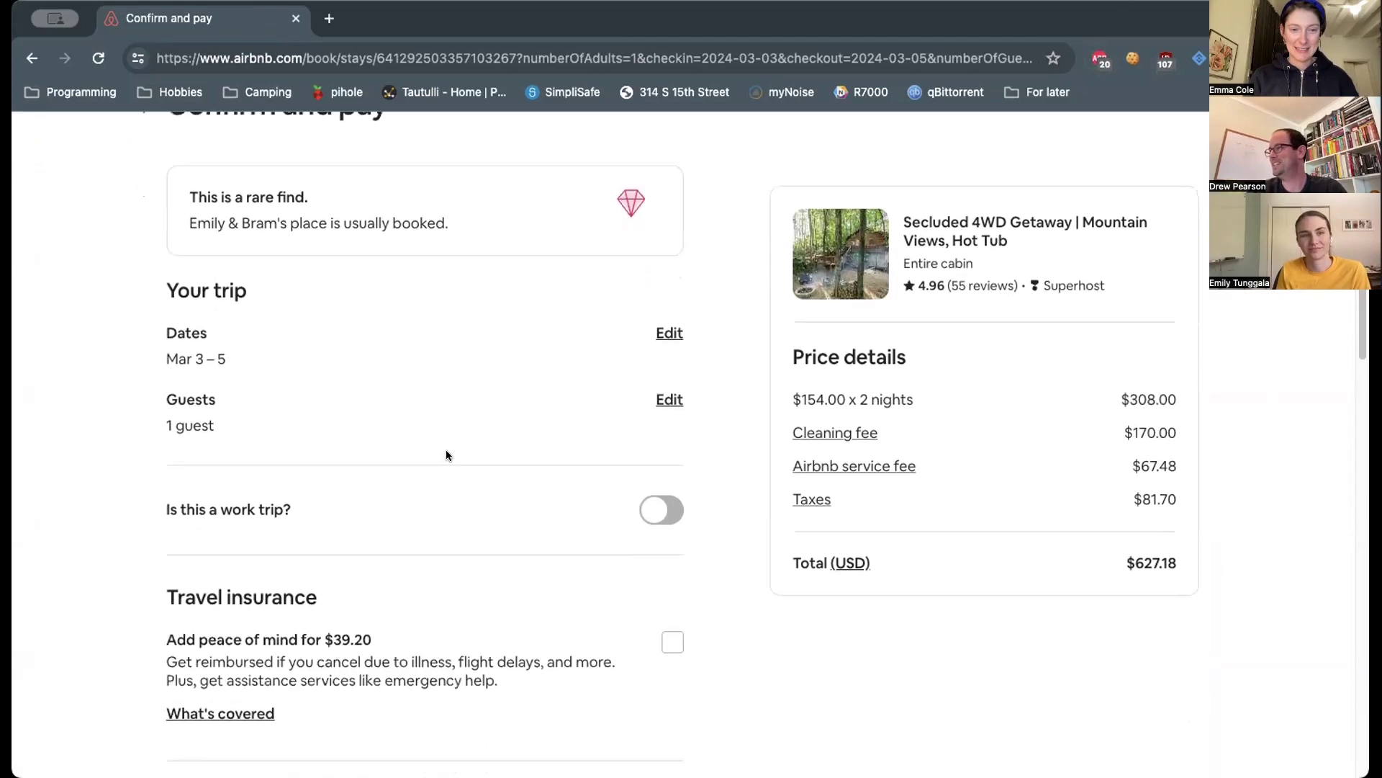
scroll(619, 602, "down", 5)
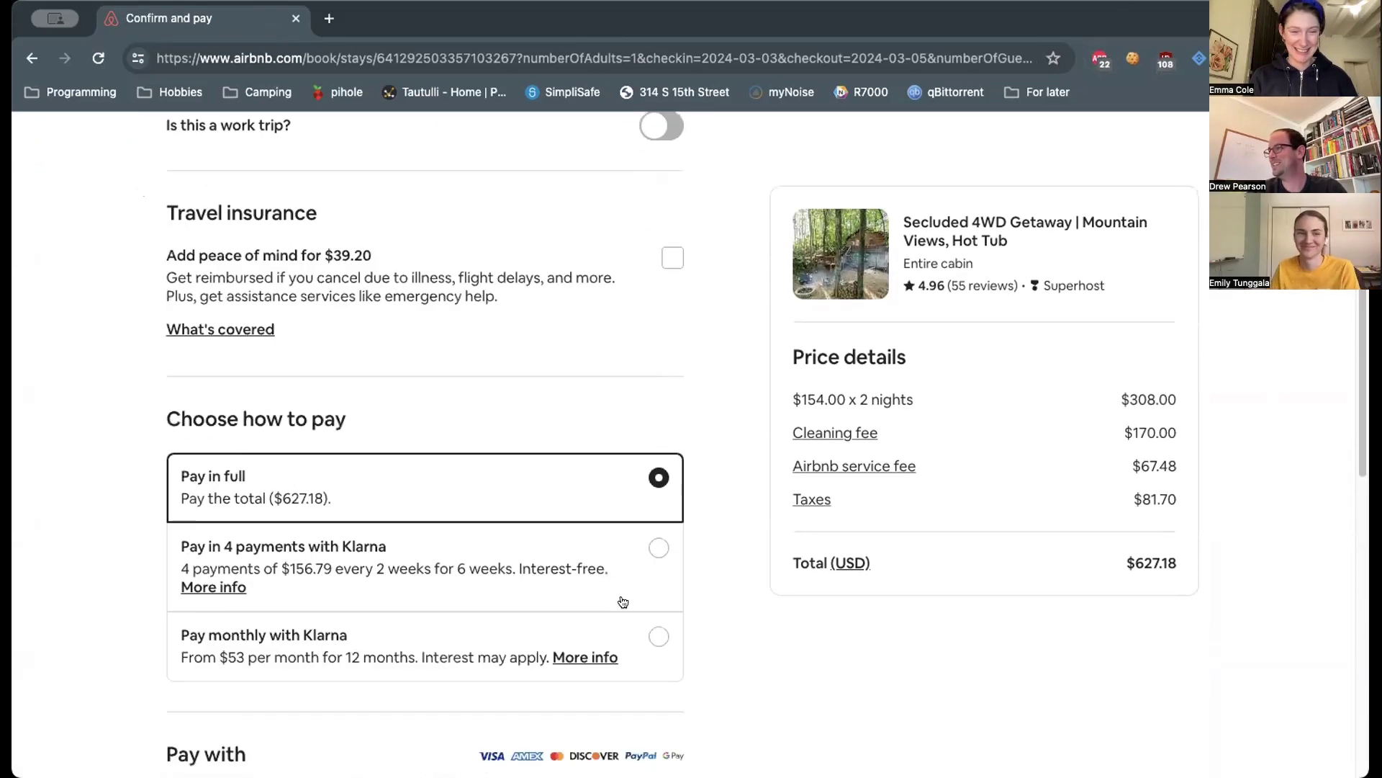
scroll(814, 620, "down", 6)
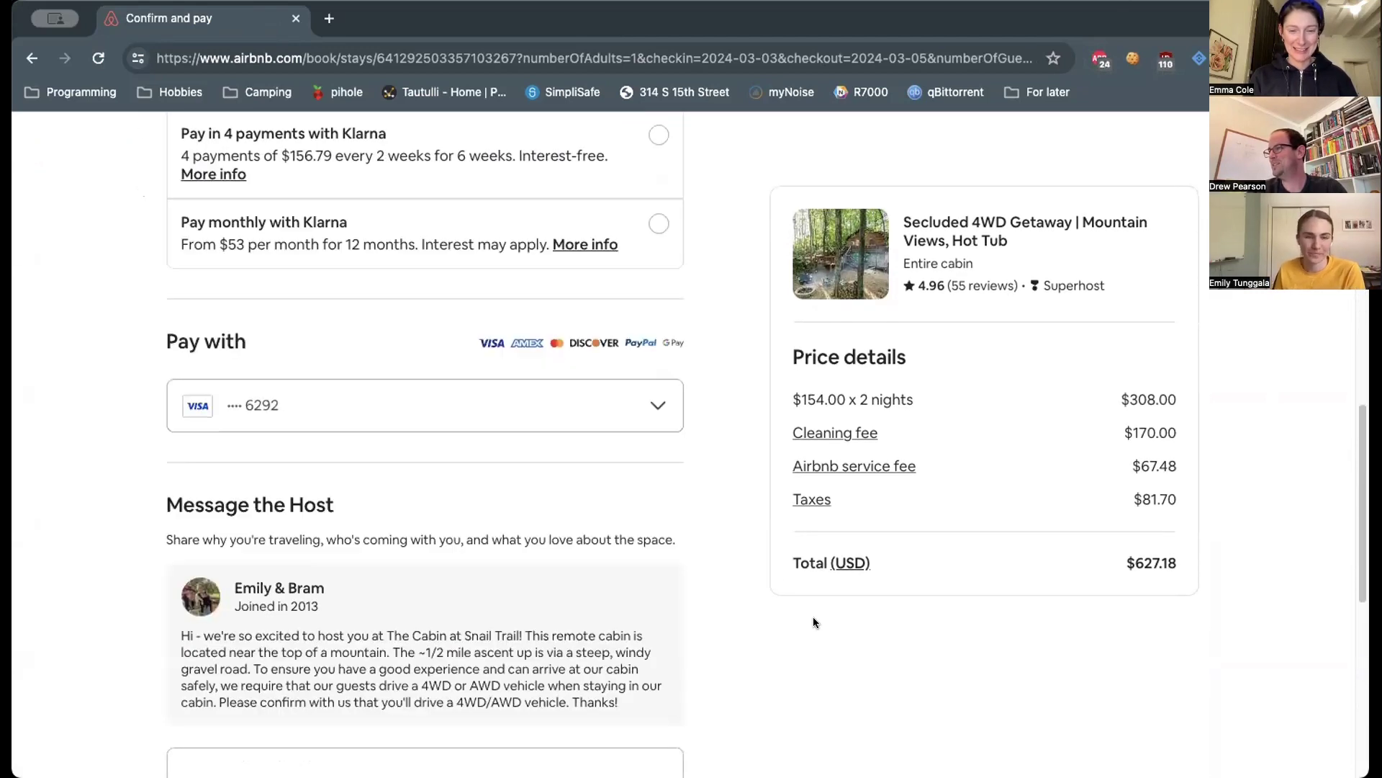
scroll(438, 490, "down", 3)
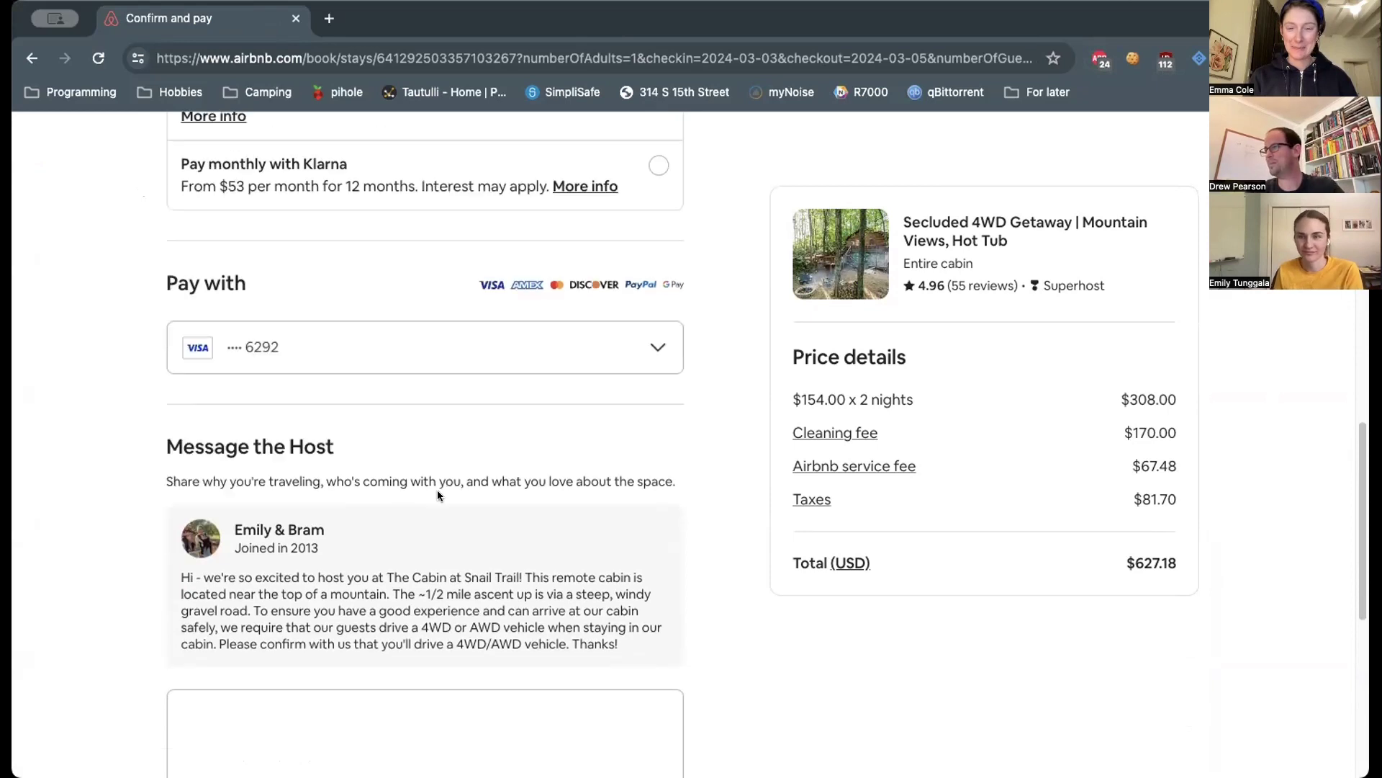
left_click(376, 573)
type("Test!")
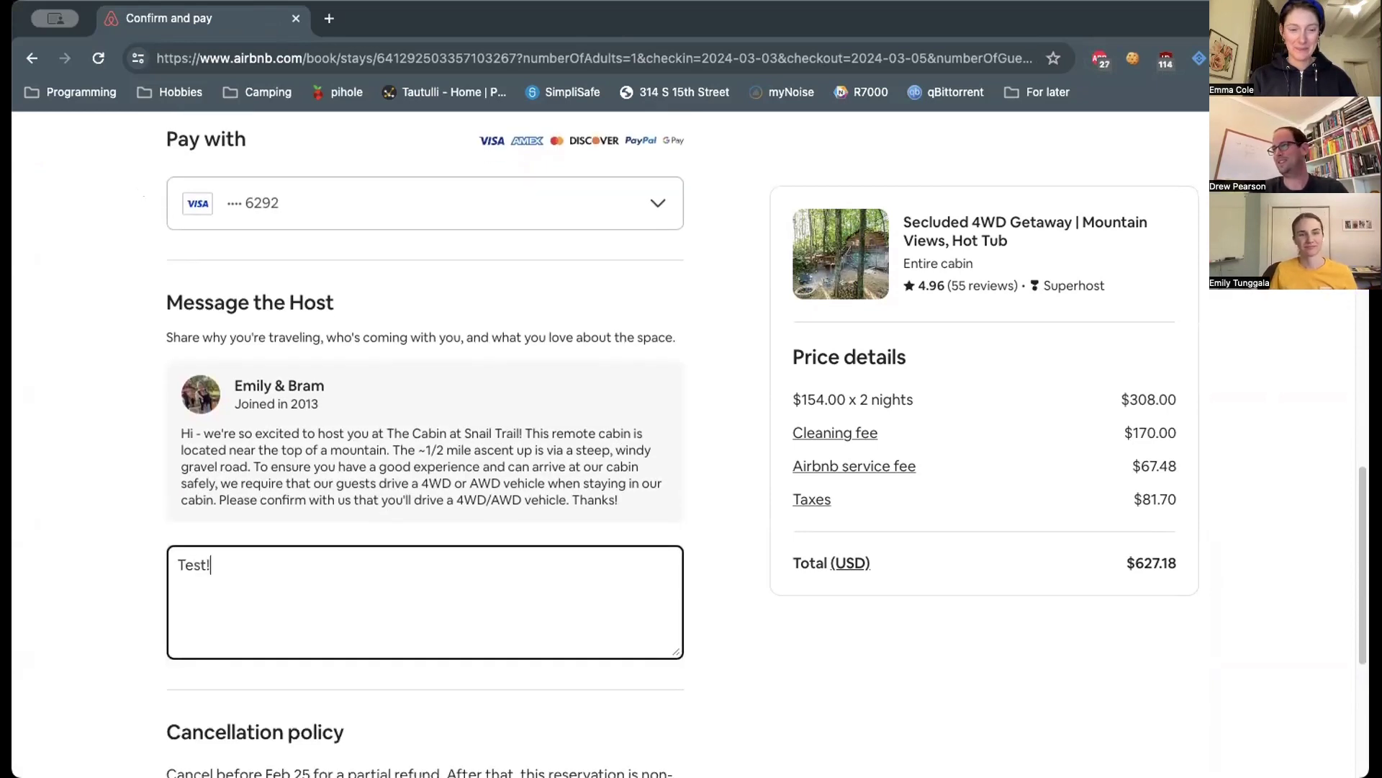
scroll(533, 537, "down", 3)
scroll(534, 543, "down", 2)
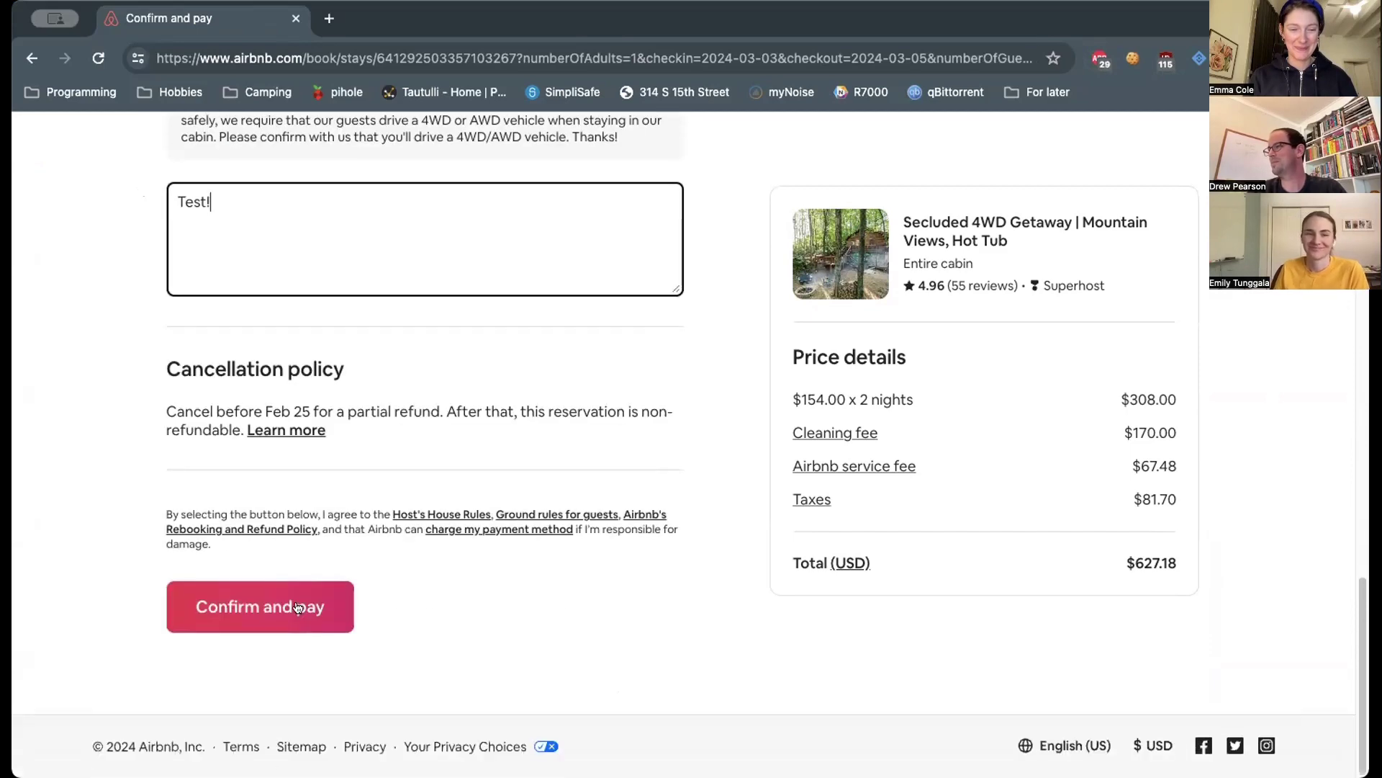
left_click(297, 608)
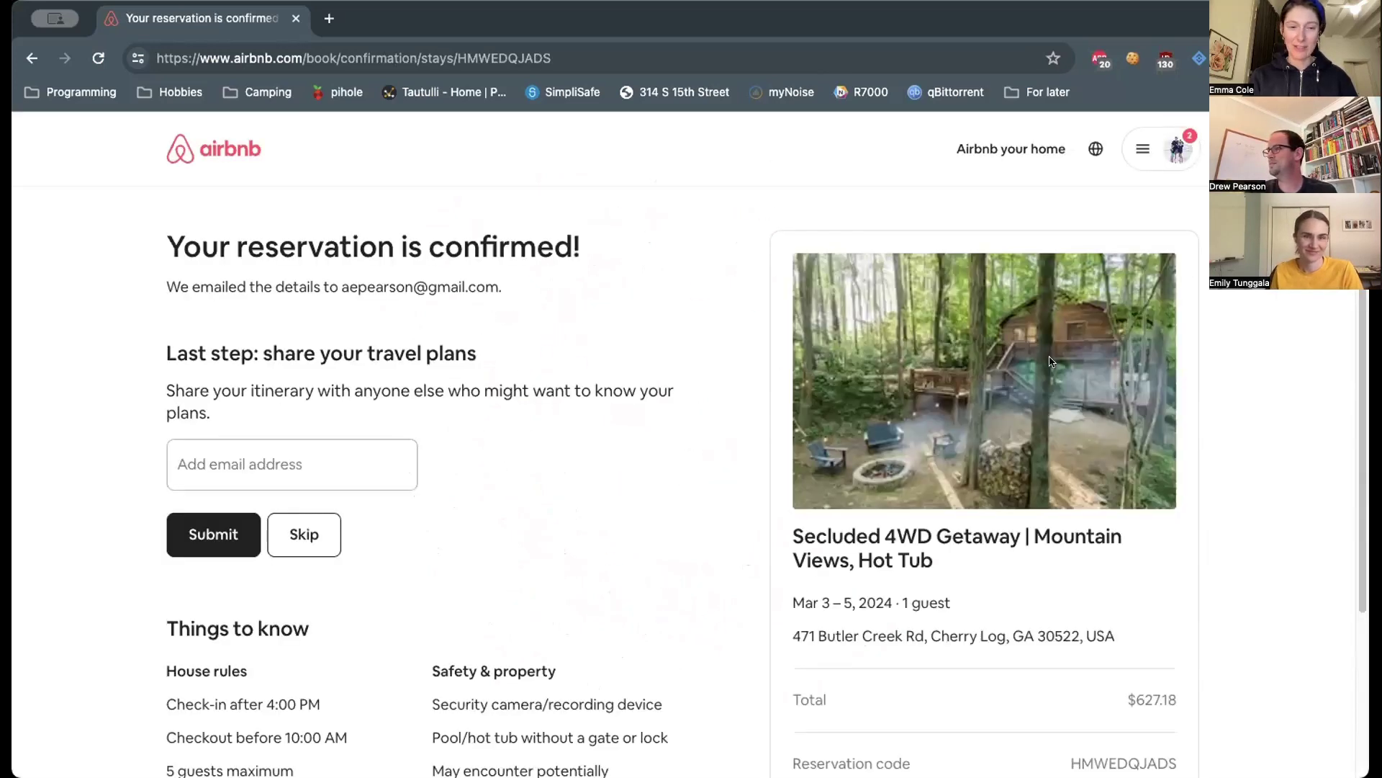
Open Airbnb Messages from the profile menu to reach the new cabin reservation conversation
left_click(1152, 151)
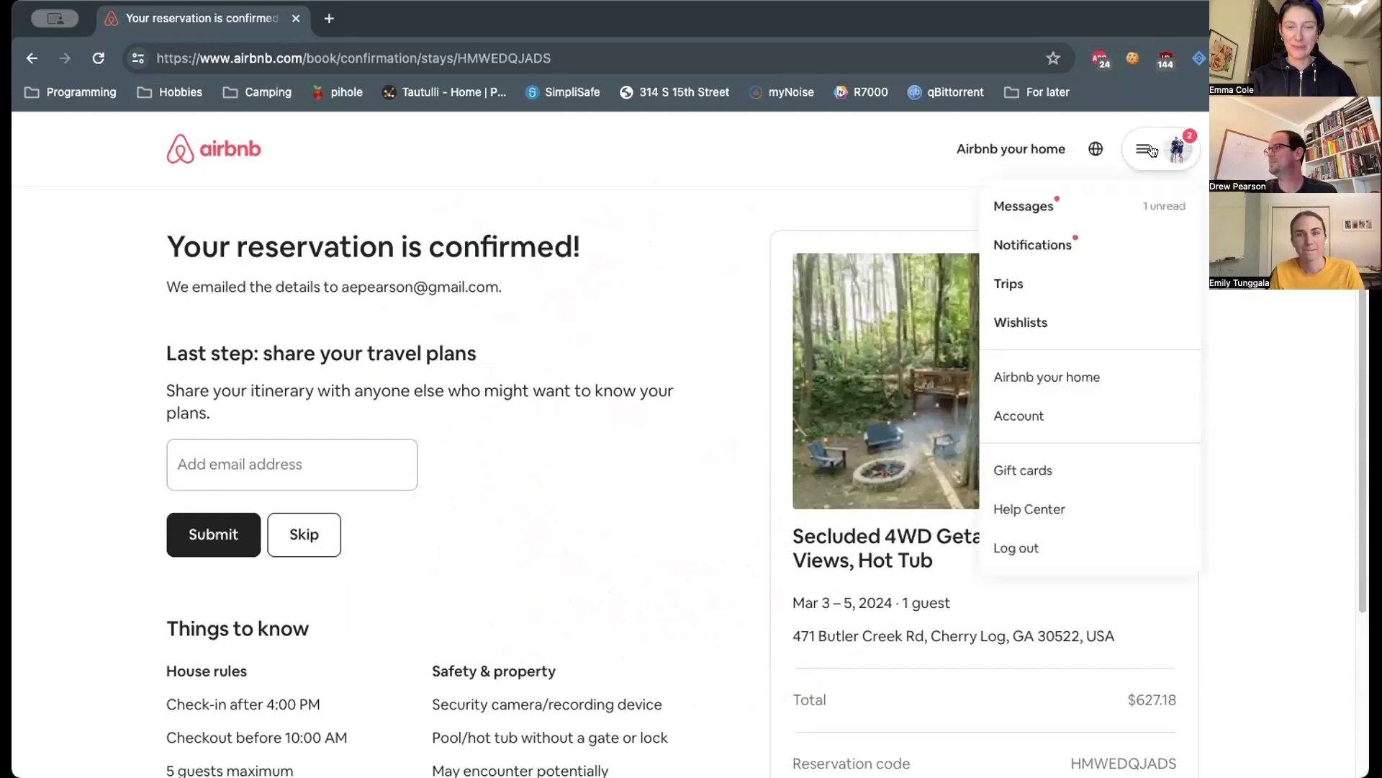
left_click(1030, 207)
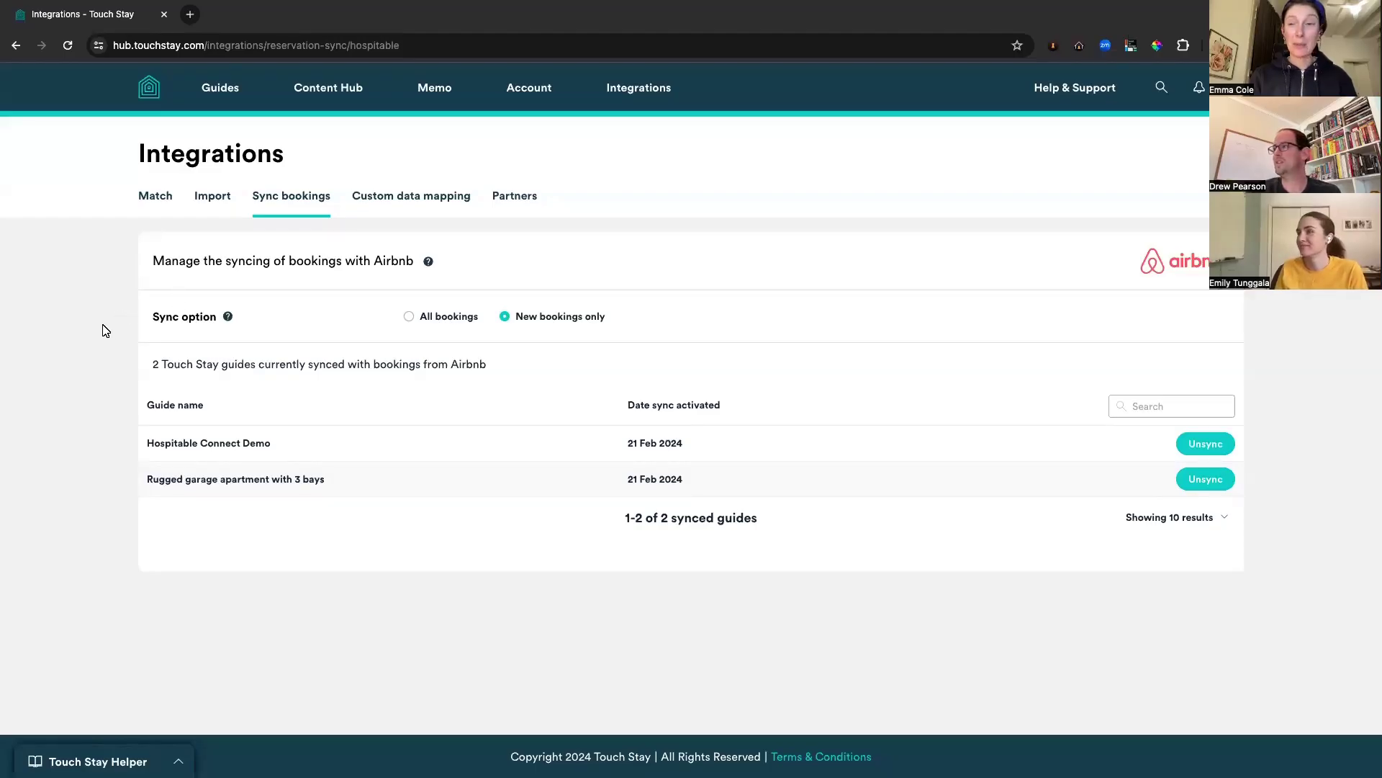
Go to Memo's Invitations list to see the invitation sent for the Hospitable Connect Demo guide
left_click(430, 88)
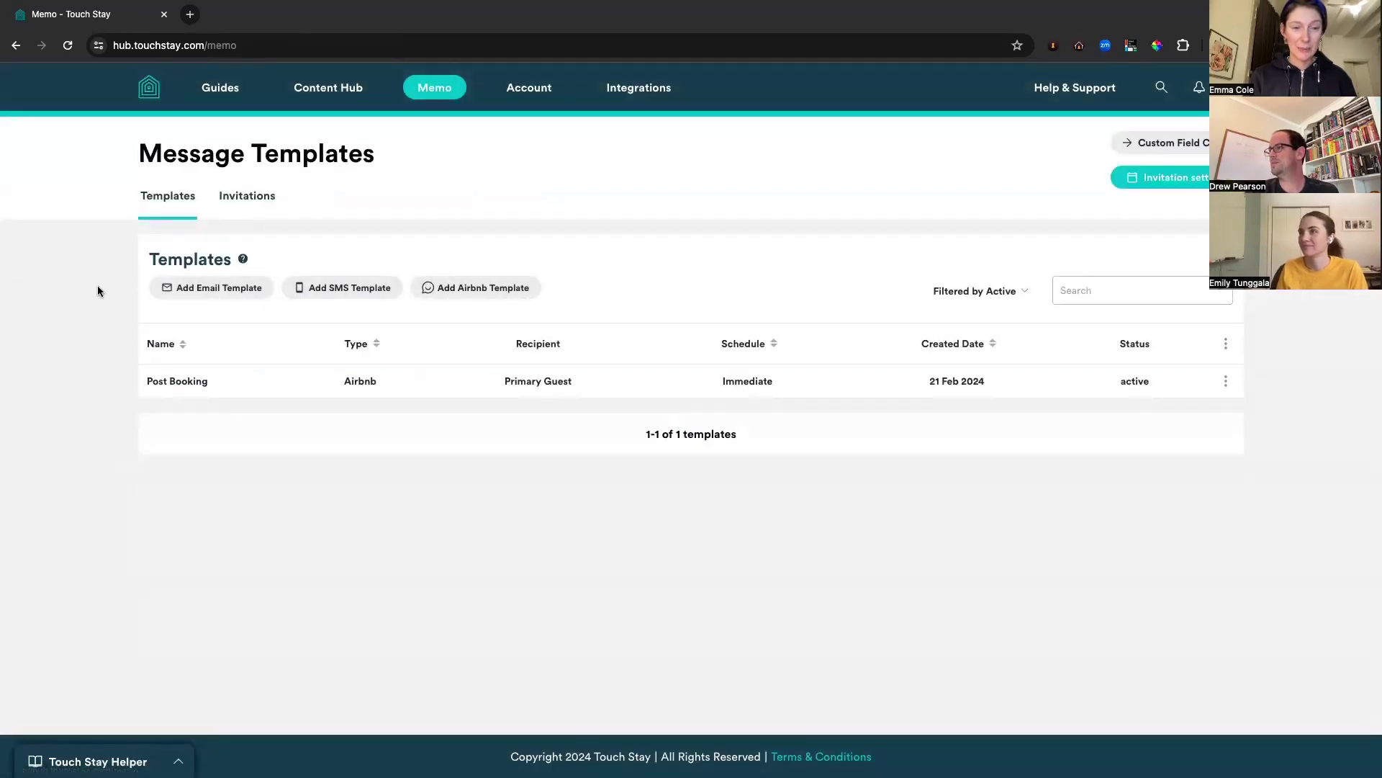
left_click(265, 196)
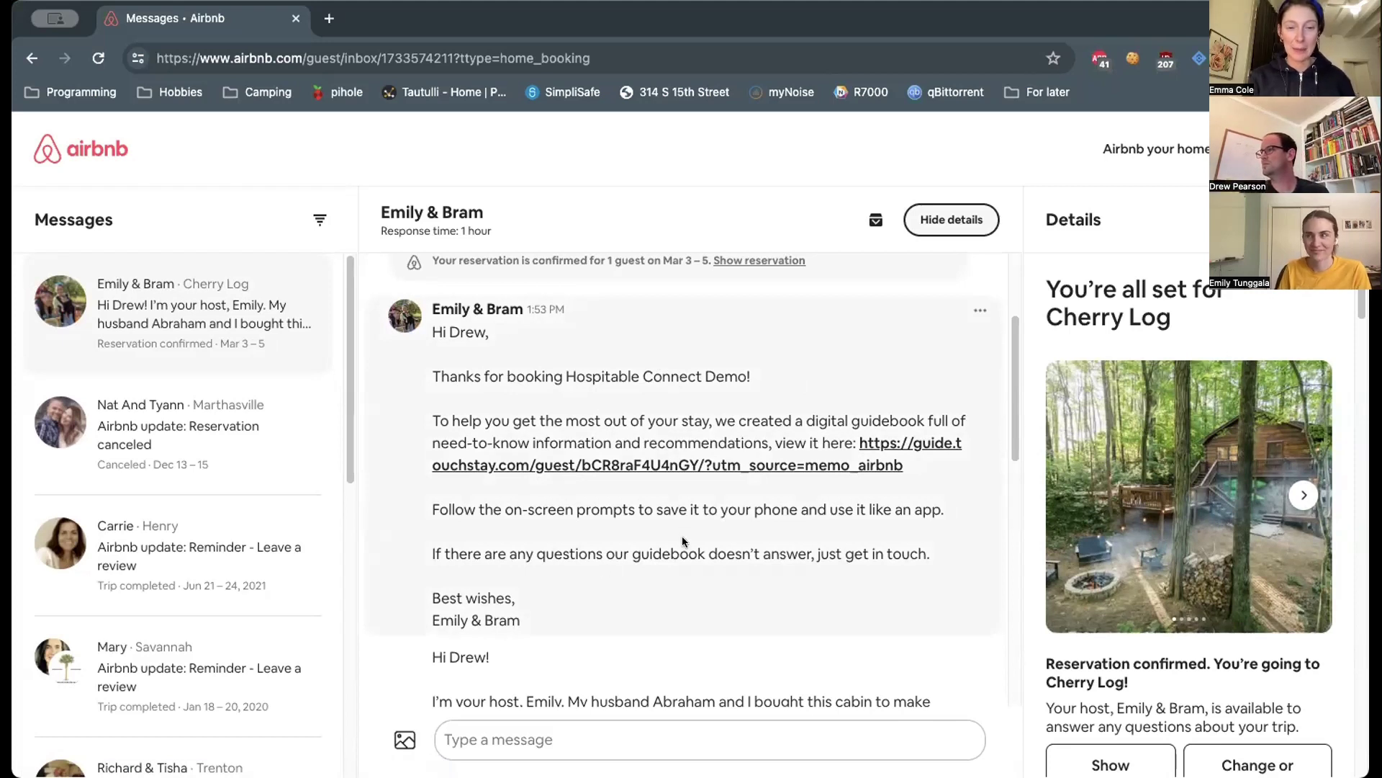
Scroll up the Messages thread to the host's automatic message with the guide.touchstay.com link
scroll(682, 540, "up", 1)
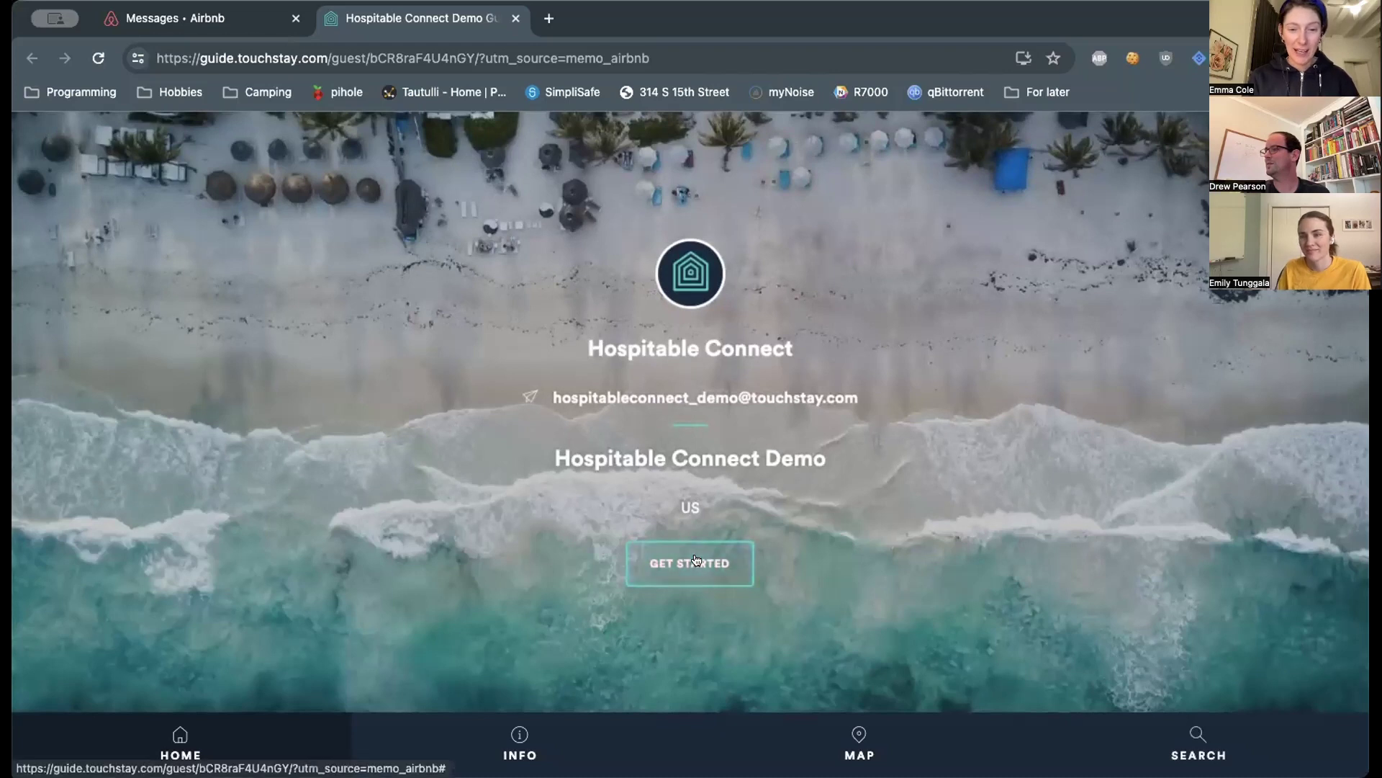
Enter the Hospitable Connect Demo guide via GET STARTED and look over its Welcome page
left_click(663, 563)
scroll(714, 449, "down", 2)
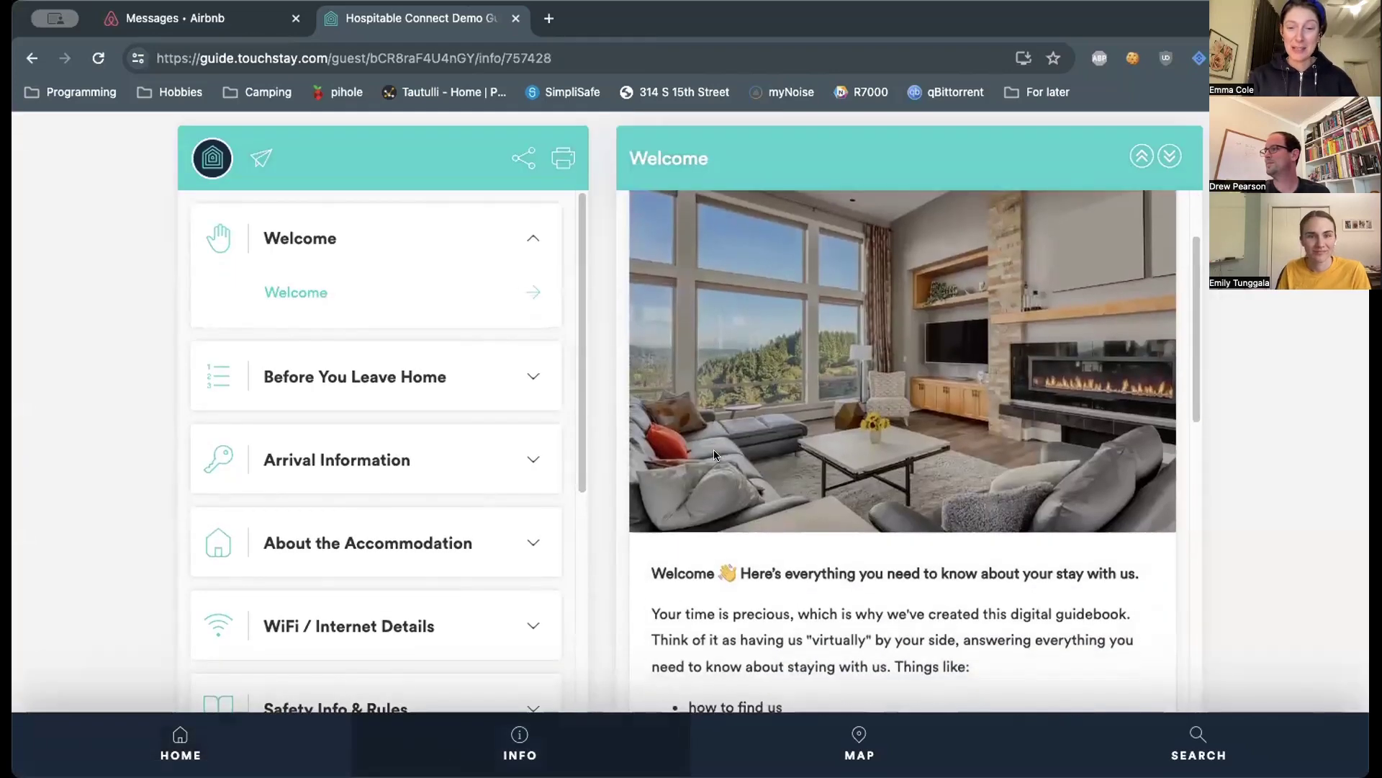
scroll(715, 450, "up", 2)
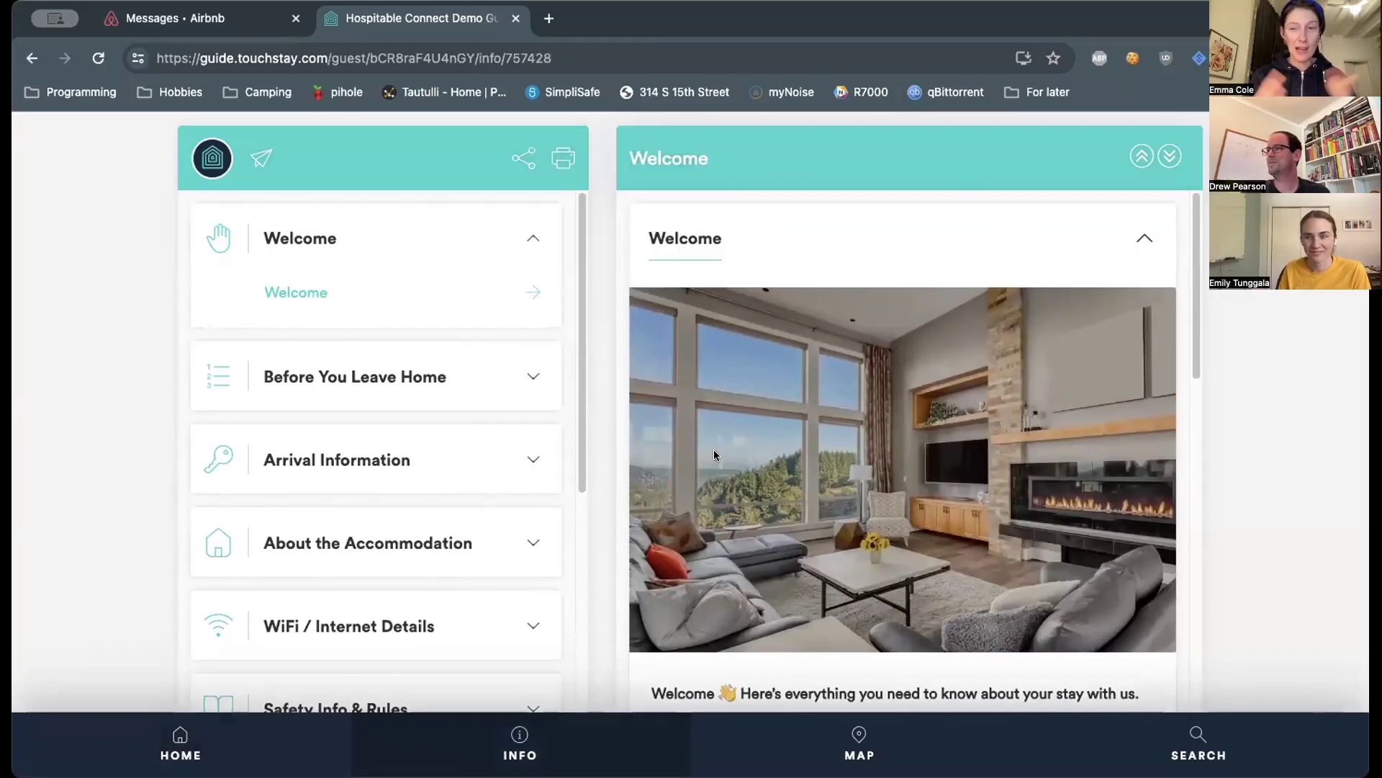